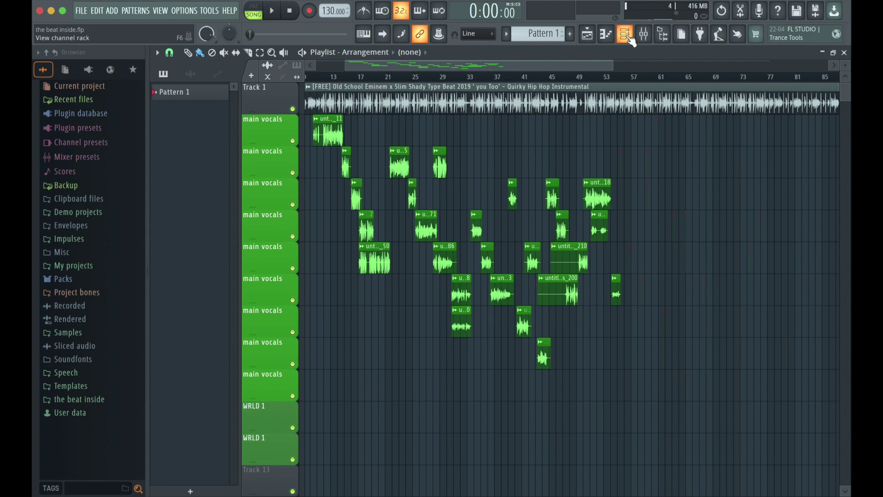
- Route the vocal channels in the Channel rack to mixer inserts 2 through 9
click(629, 38)
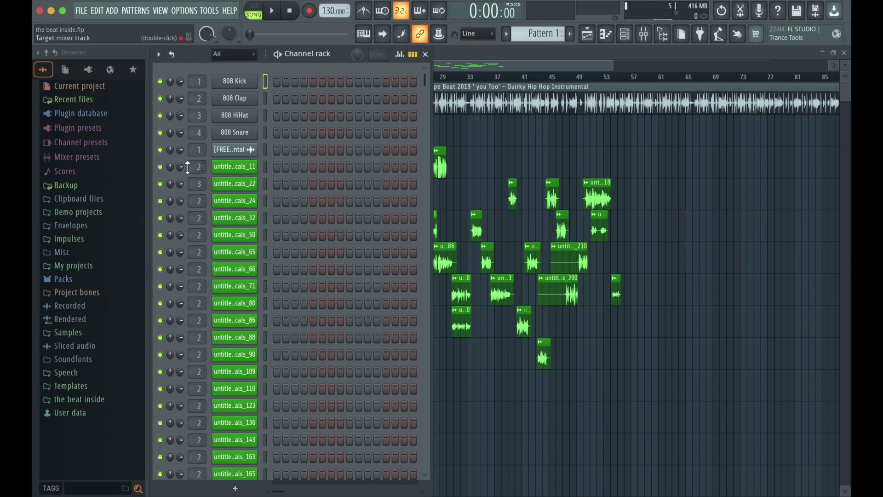
drag(194, 166, 198, 214)
scroll(199, 252, up, 5)
scroll(199, 268, up, 6)
scroll(198, 286, up, 7)
- Start a WAV export and create the 'stems for stemmer' destination folder
click(82, 11)
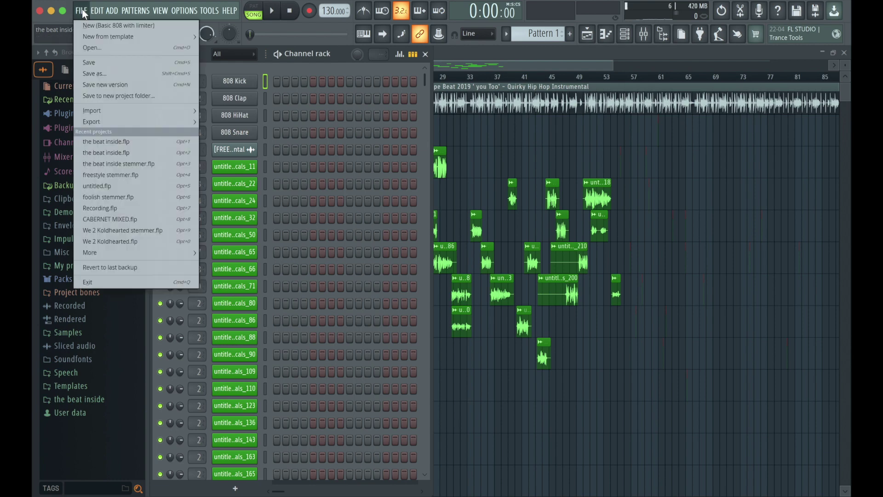
mouse_move(93, 122)
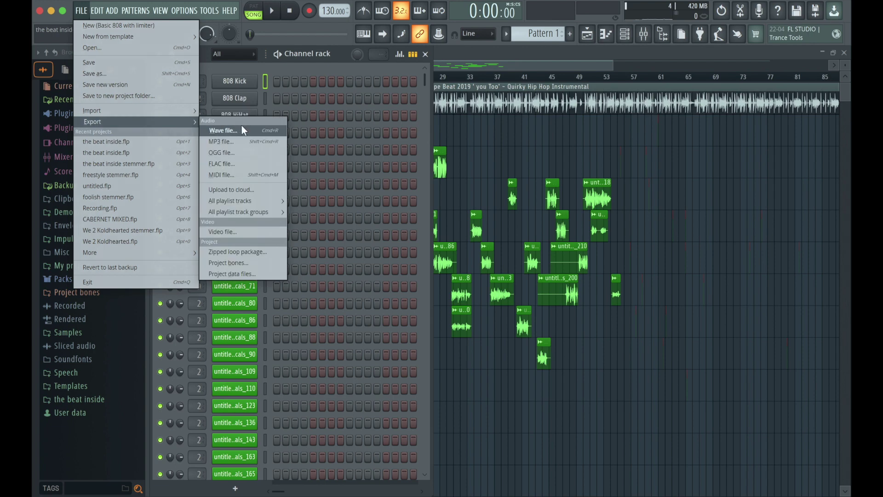
click(240, 130)
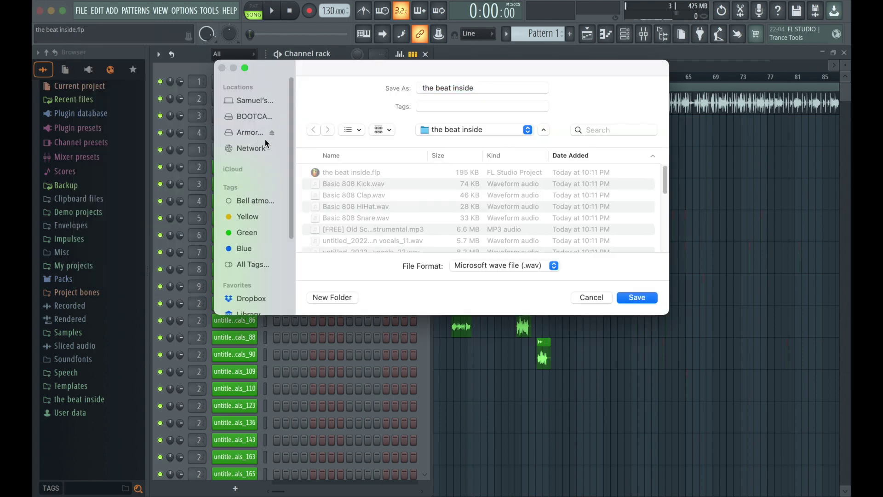
click(330, 297)
text(ste)
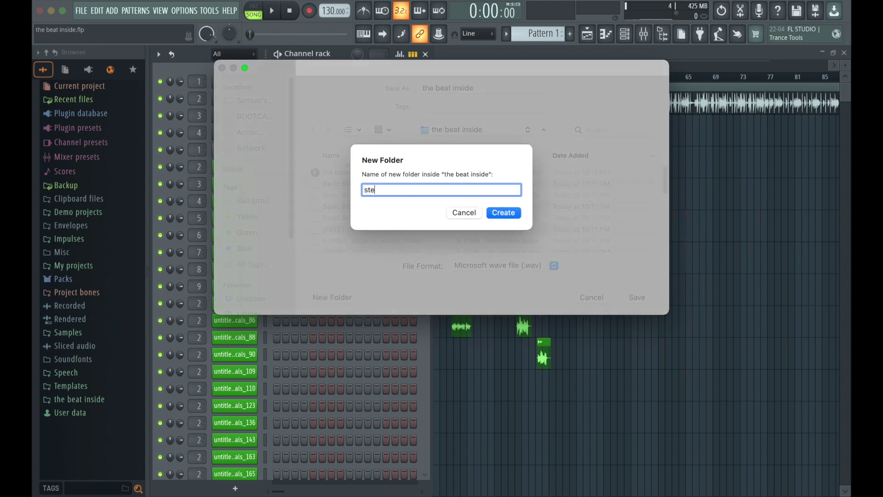
text(ms for stemme)
text(r)
key(Return)
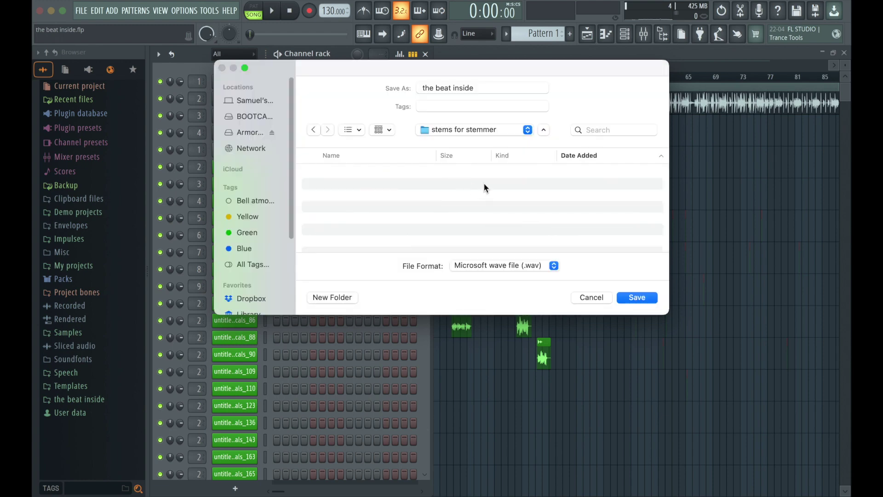
- Render split mixer-track WAV stems with 'Show file(s) when complete' enabled
click(637, 298)
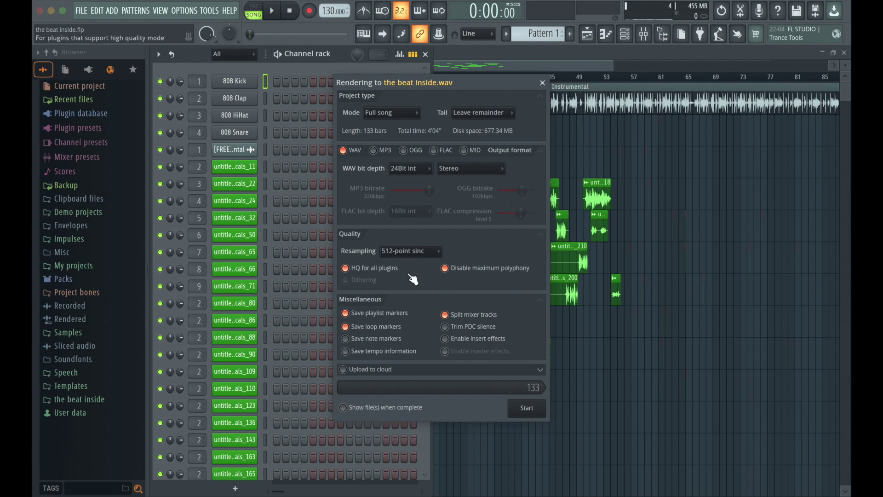
click(358, 411)
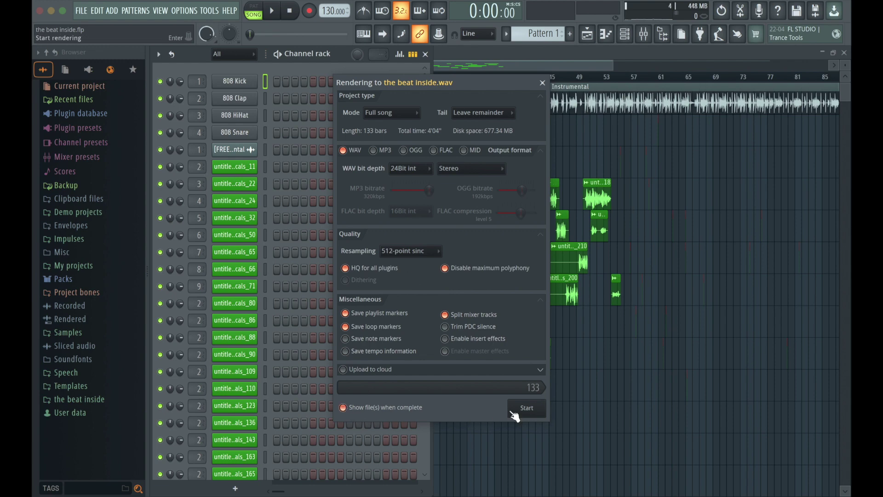
click(526, 409)
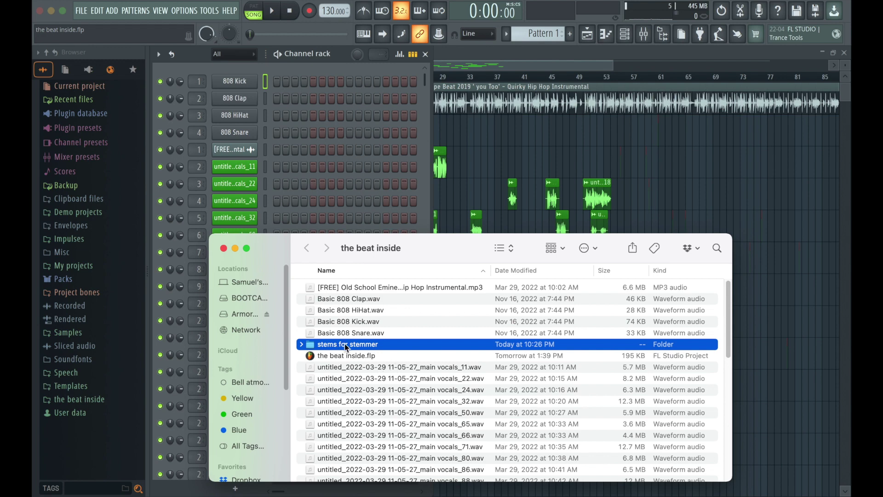
- Expand 'stems for stemmer' in Finder to view the ten WAV stems, then collapse it
click(301, 344)
scroll(317, 355, down, 1)
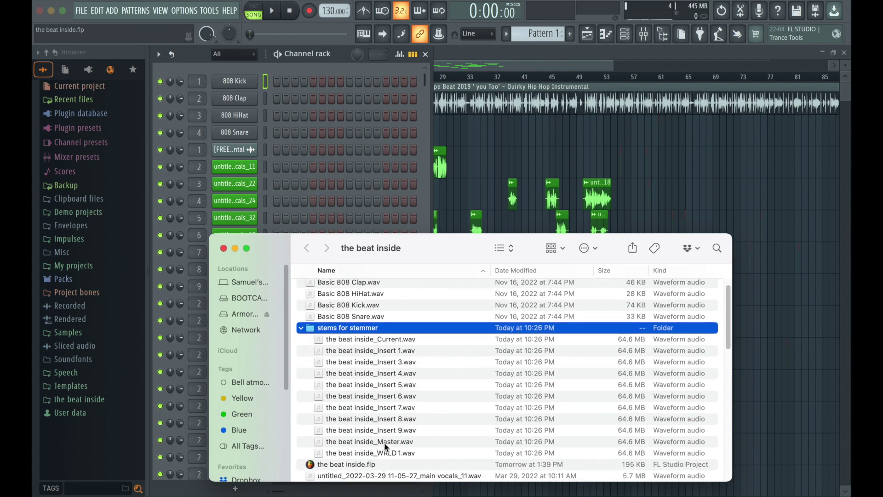
click(300, 328)
- Compress the 'stems for stemmer' folder into a zip archive
right_click(344, 327)
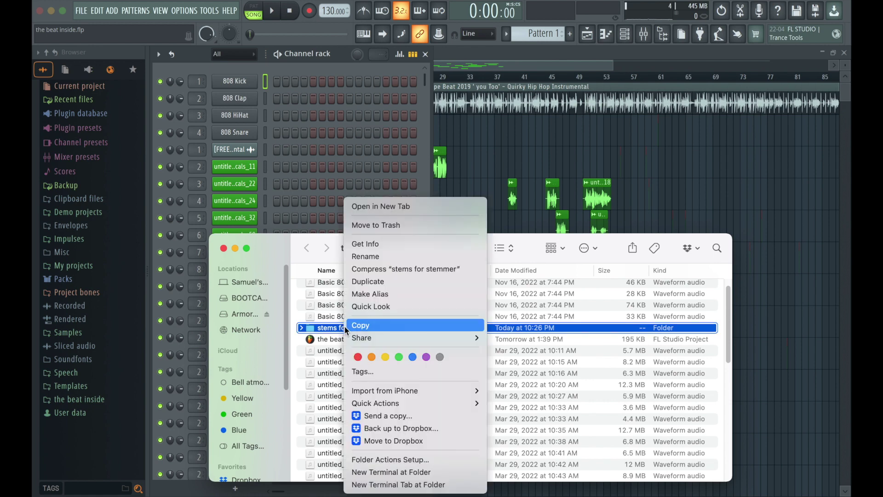
click(384, 272)
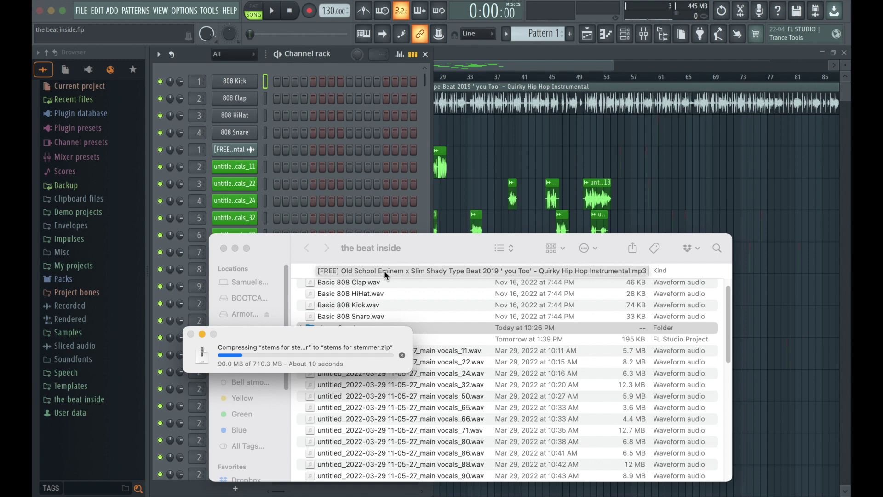